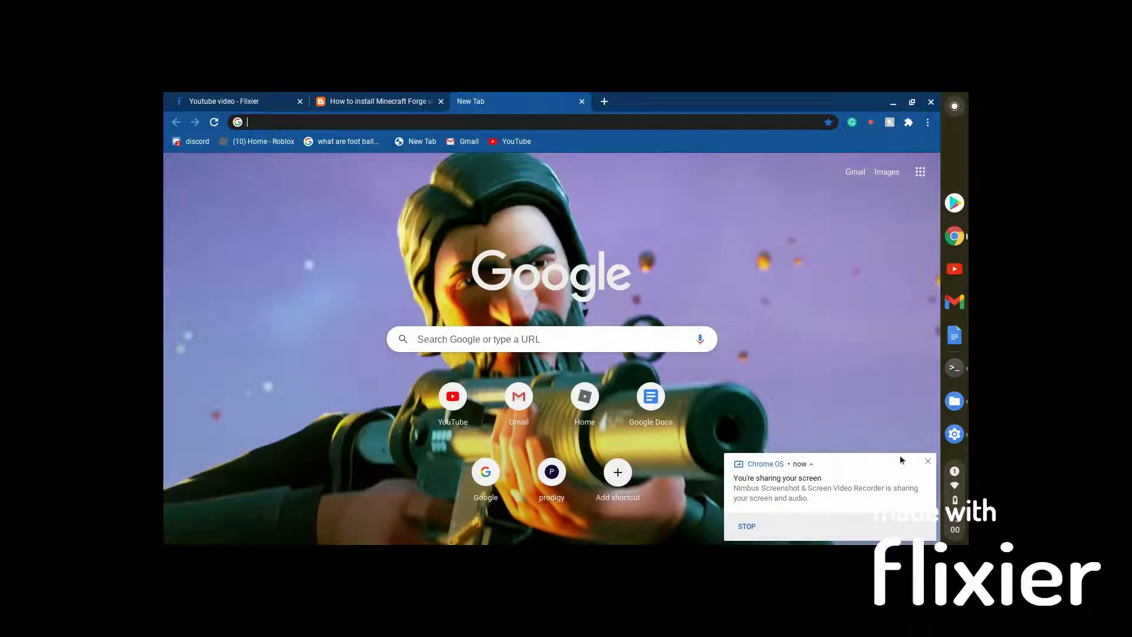
# Close the 'You're sharing your screen' notification on Chrome's new tab page.
pyautogui.click(929, 462)
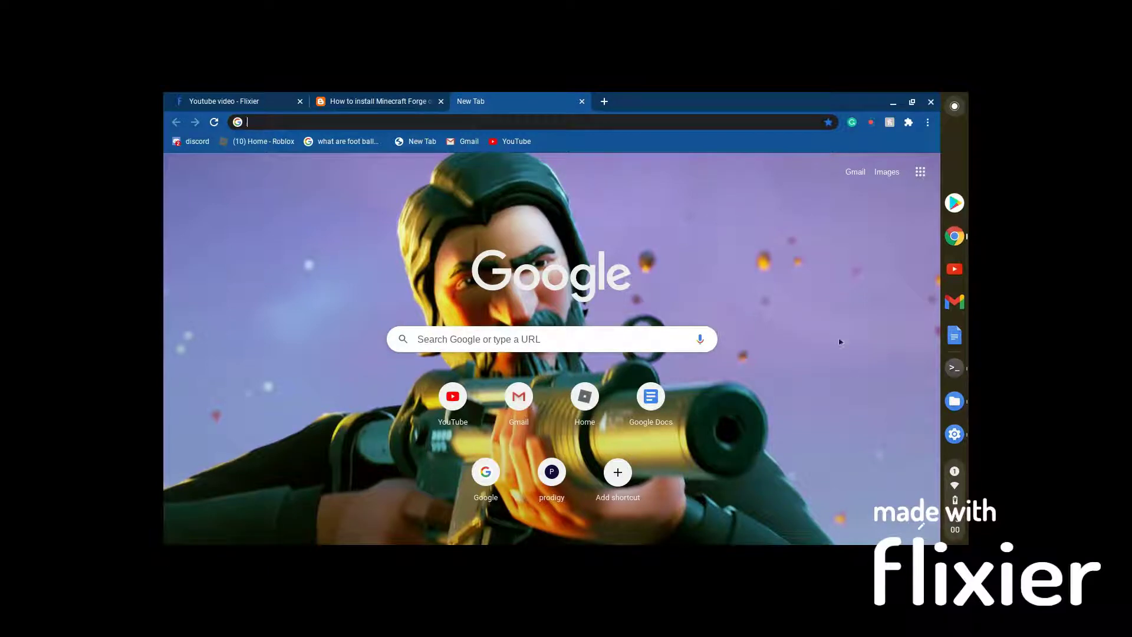
# Open Settings from the shelf and go to the Linux (Beta) details page.
pyautogui.click(954, 435)
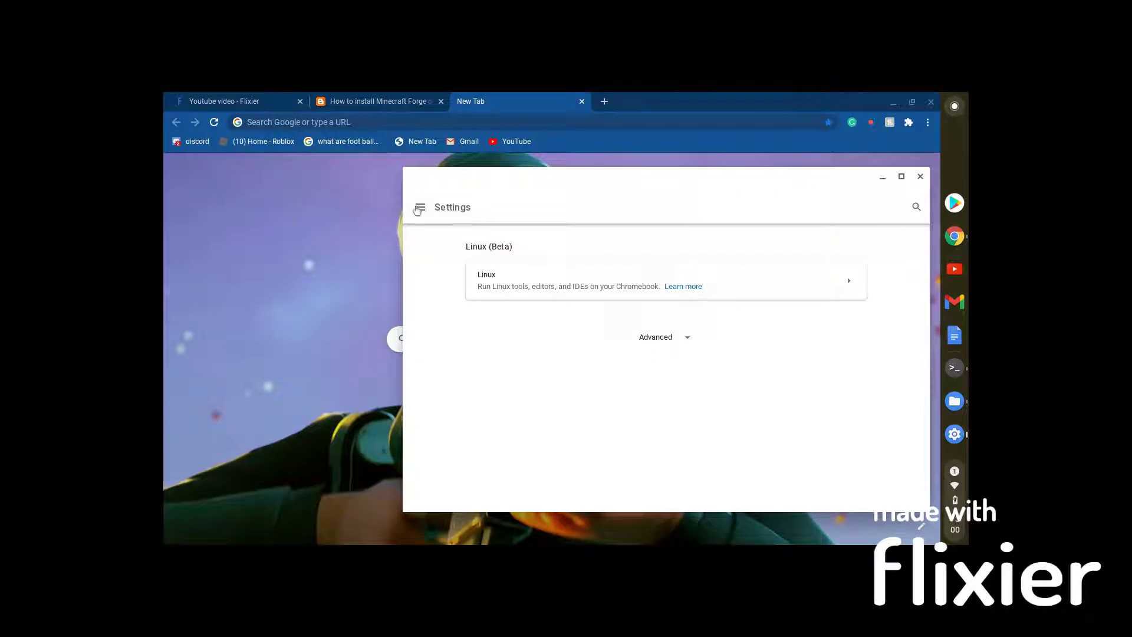
pyautogui.click(419, 207)
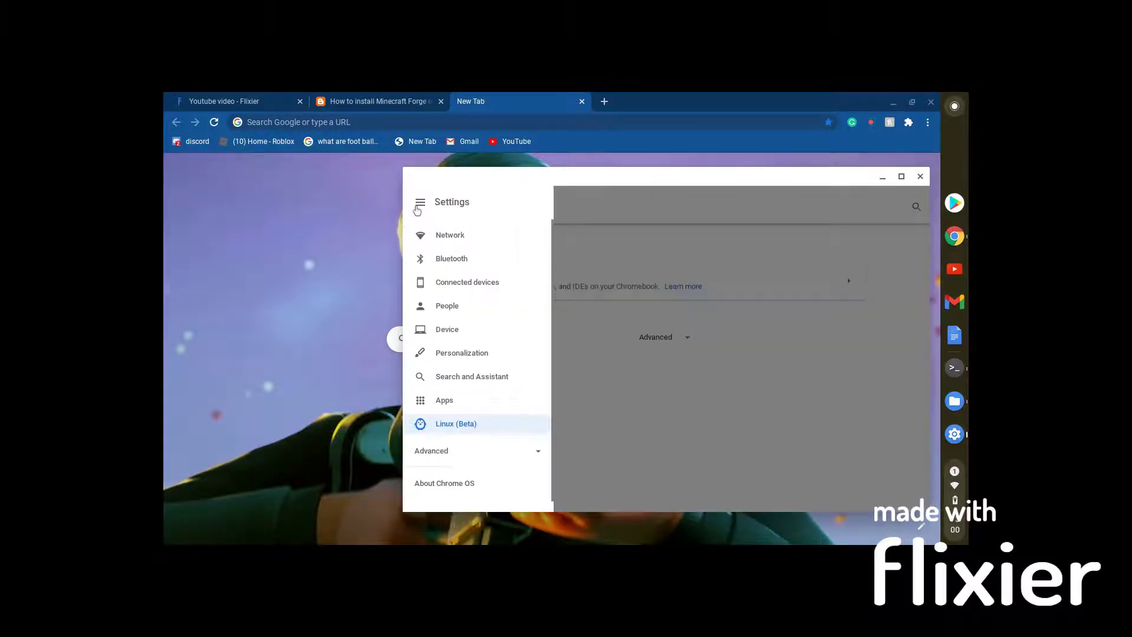
pyautogui.click(592, 389)
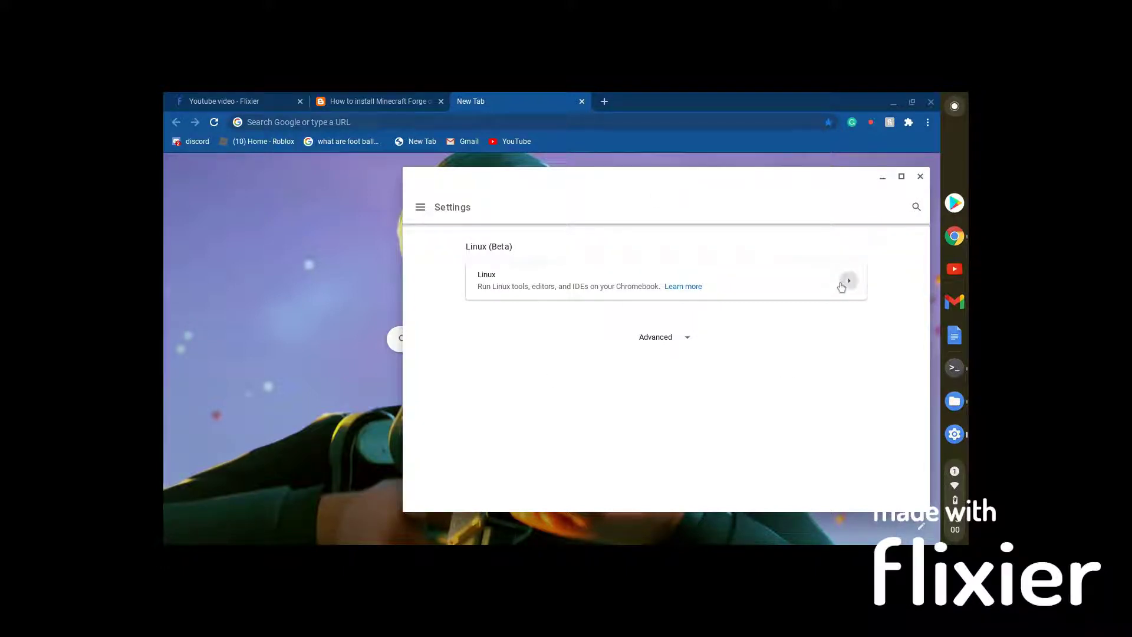
pyautogui.click(847, 281)
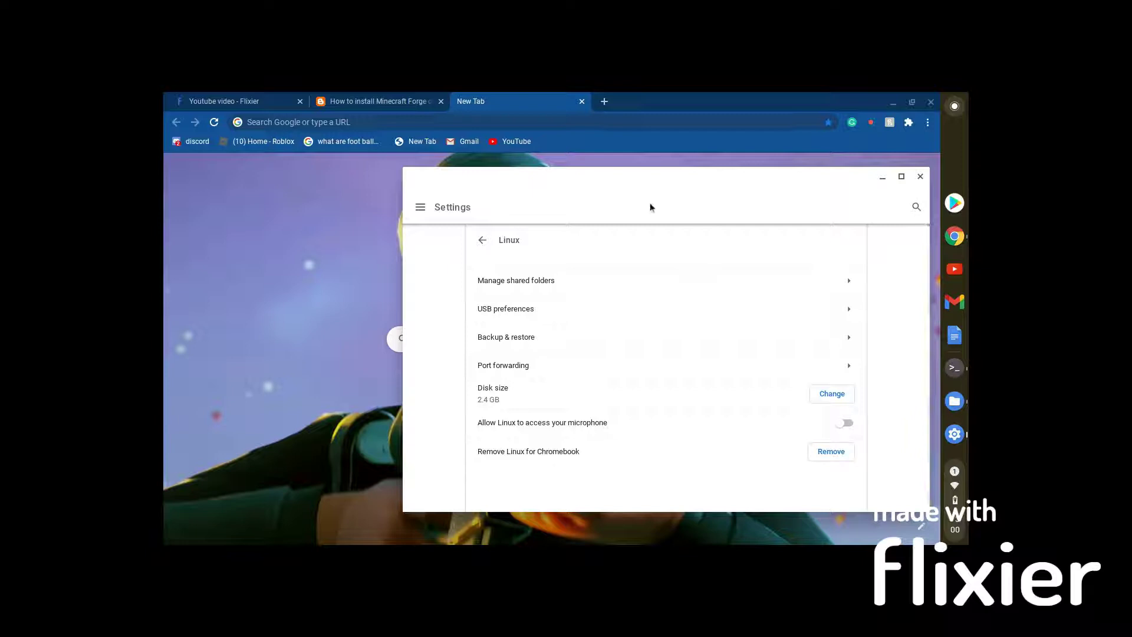
# Review the 'How to install Minecraft Forge' tab, then return to New Tab.
pyautogui.click(380, 101)
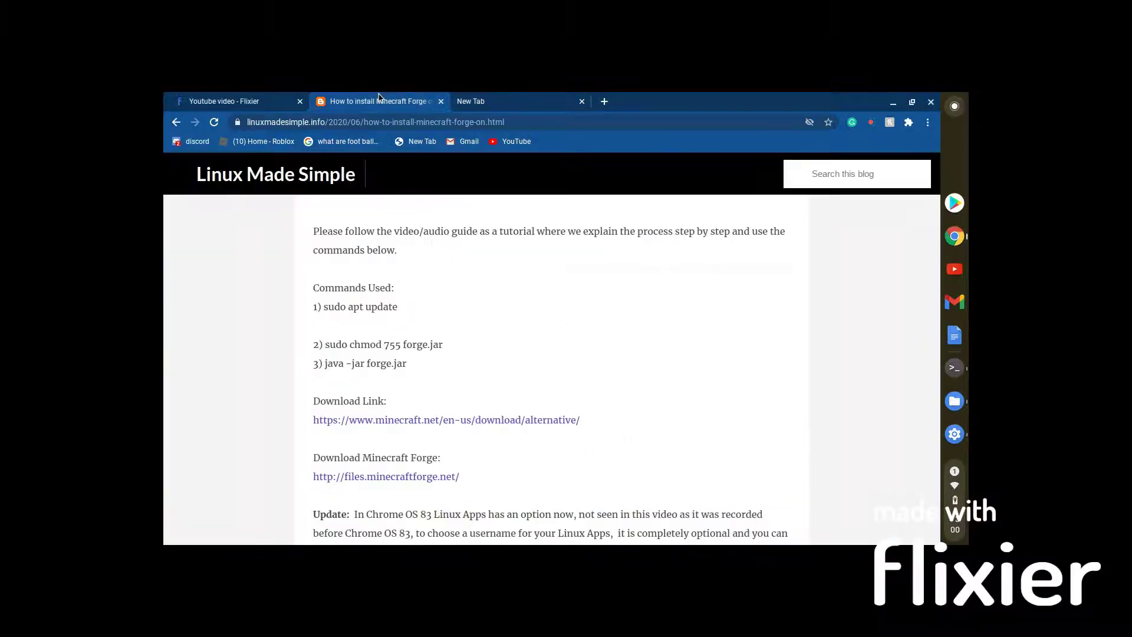
pyautogui.scroll(-1, 406, 334)
pyautogui.scroll(4, 407, 334)
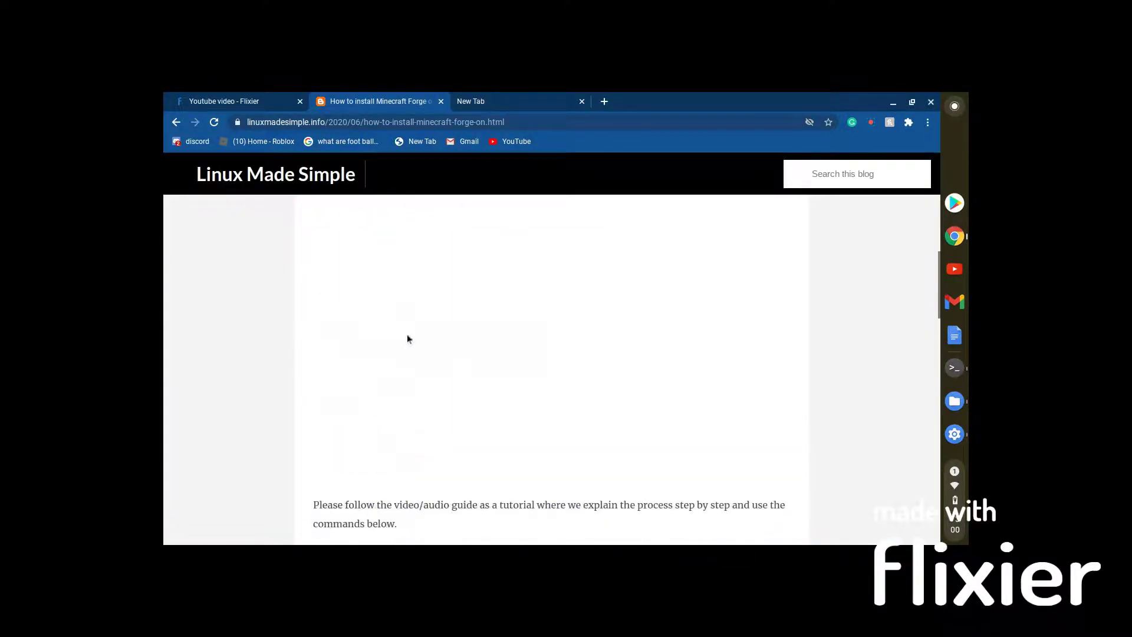
pyautogui.click(495, 102)
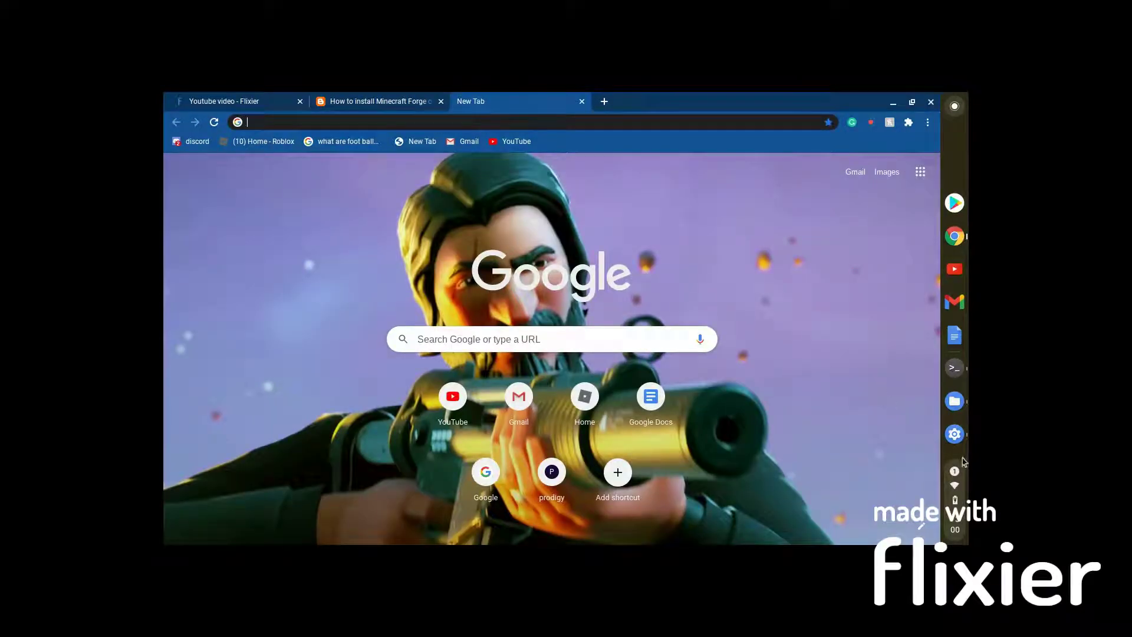
# Run 'sudo apt update' in Terminal, checking the Forge tutorial for the command.
pyautogui.click(954, 367)
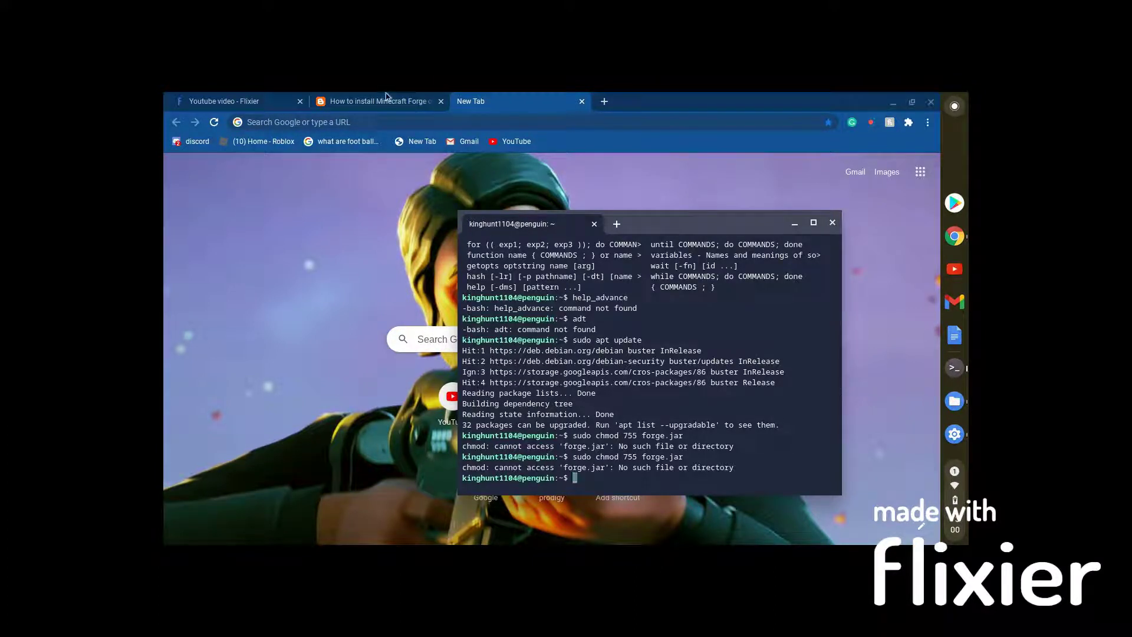
pyautogui.write('sudo')
pyautogui.click(372, 101)
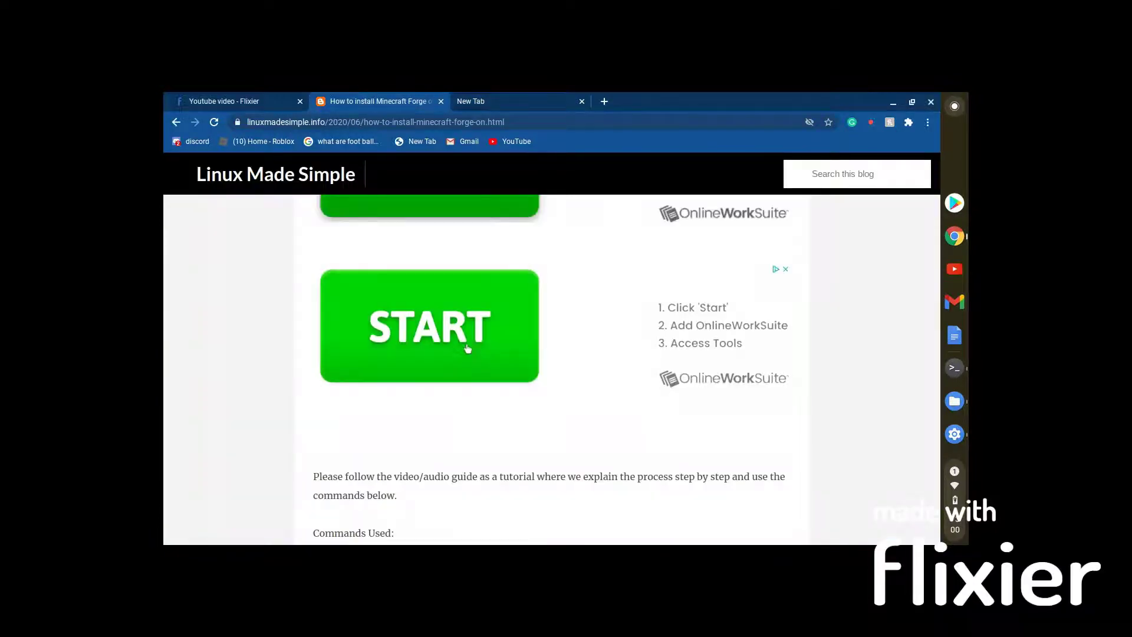
pyautogui.scroll(-2, 470, 351)
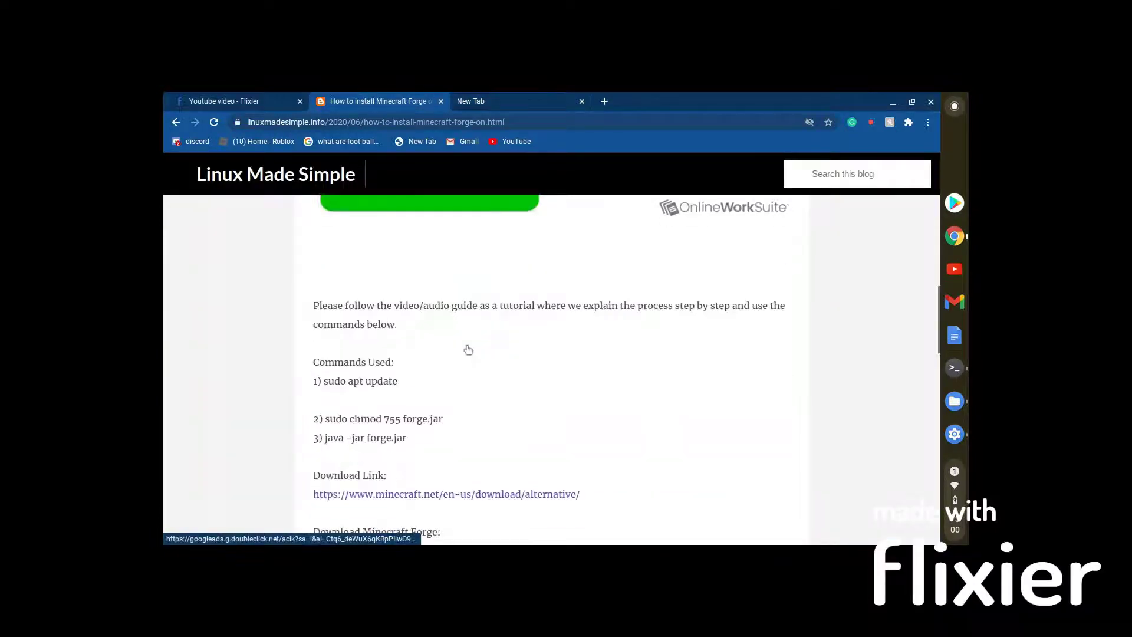
pyautogui.click(518, 101)
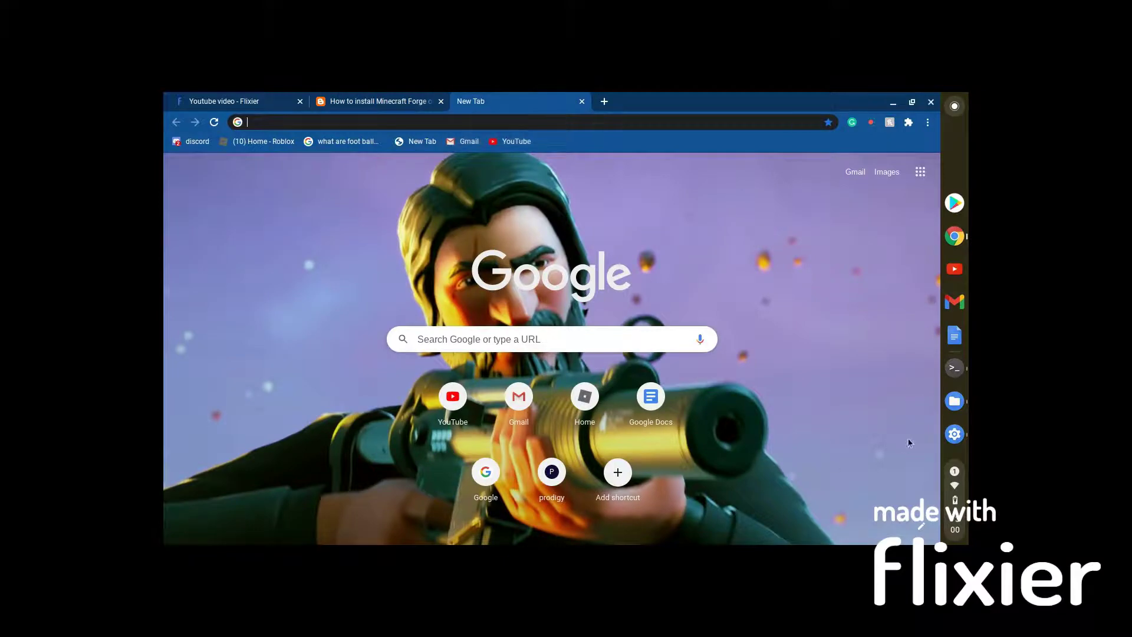
pyautogui.click(954, 368)
pyautogui.write('sudo')
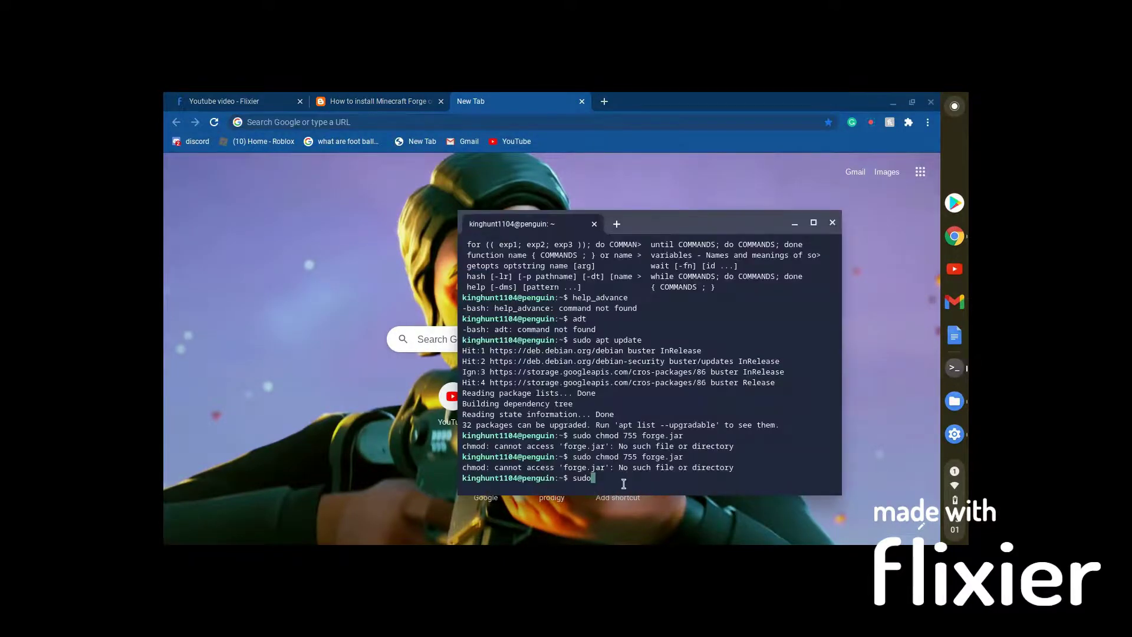
pyautogui.write('ap')
pyautogui.click(345, 100)
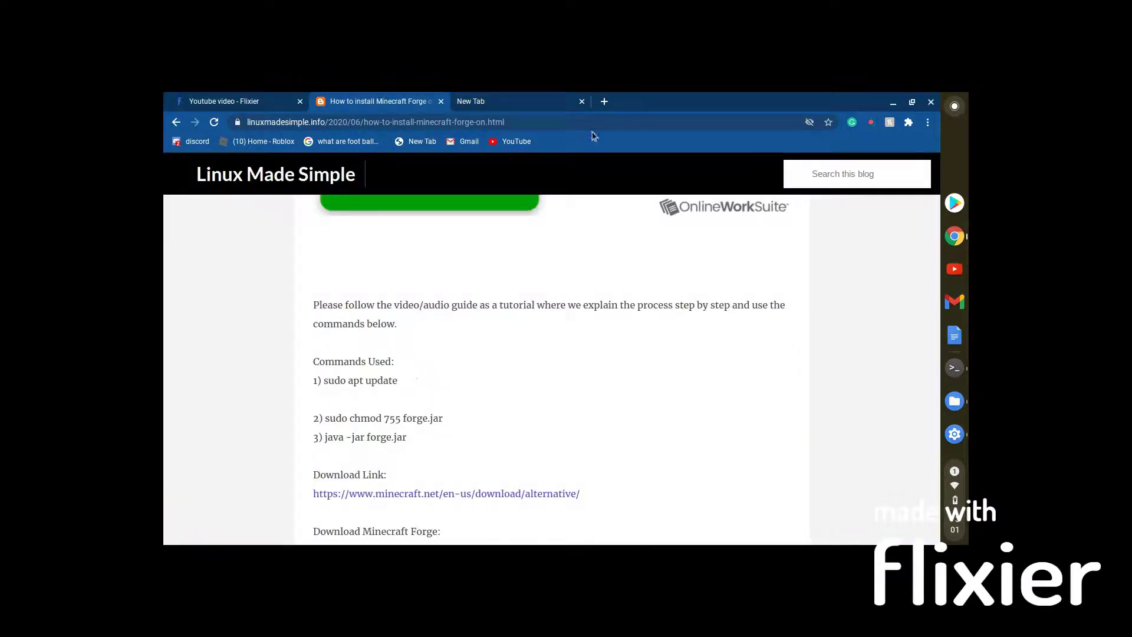
pyautogui.click(522, 100)
pyautogui.click(953, 367)
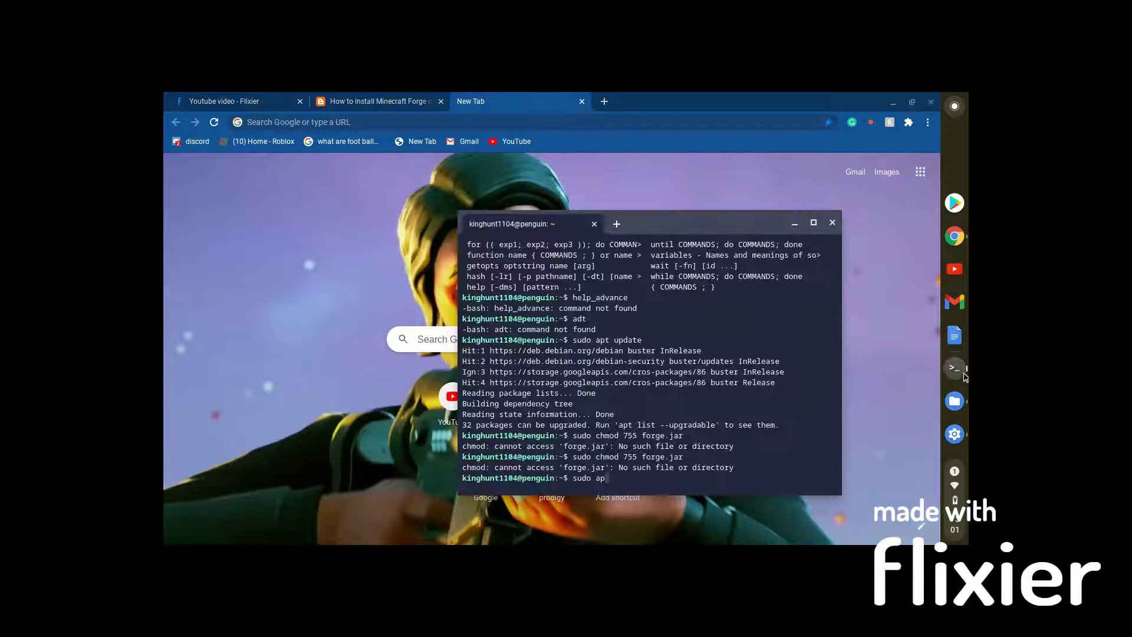
pyautogui.write('t ')
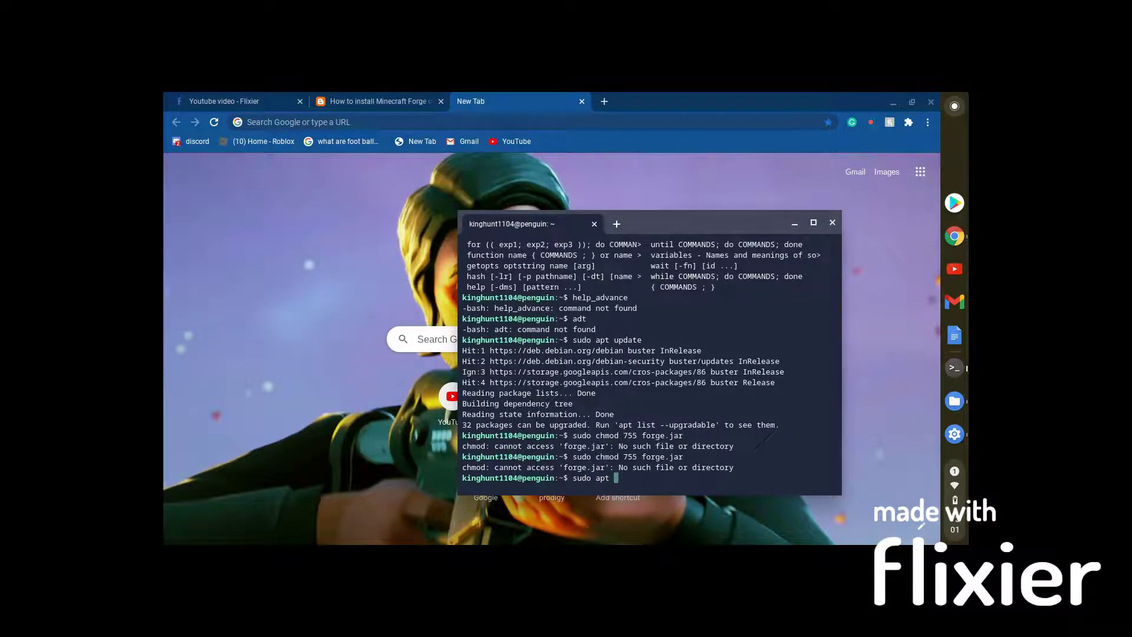
pyautogui.write('up')
pyautogui.write('ate')
pyautogui.press('Return')
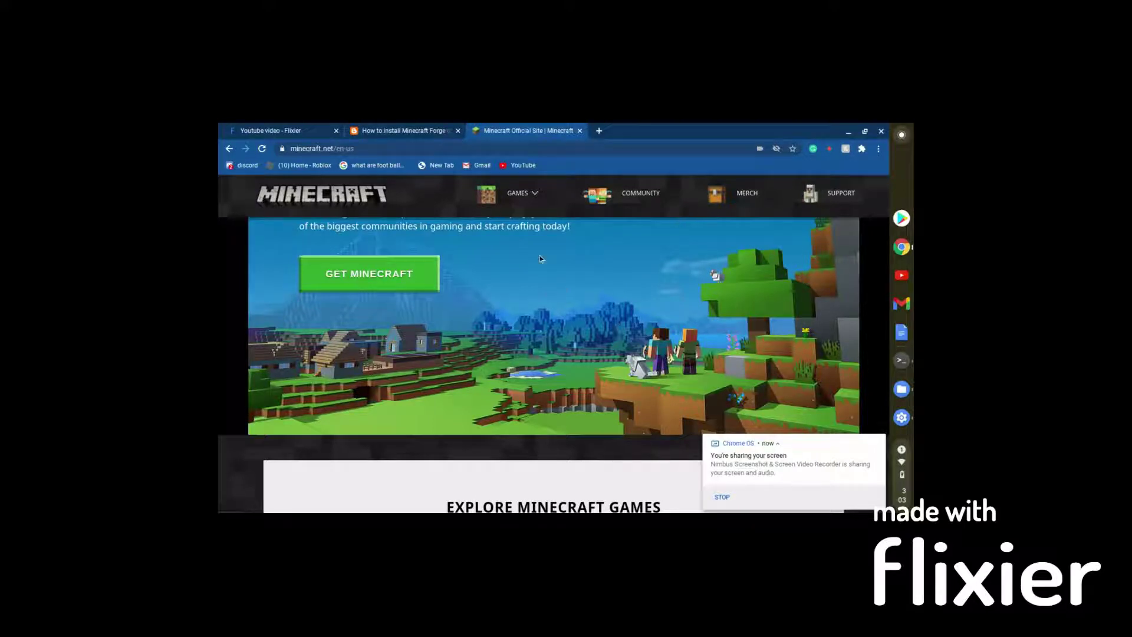
pyautogui.scroll(3, 664, 282)
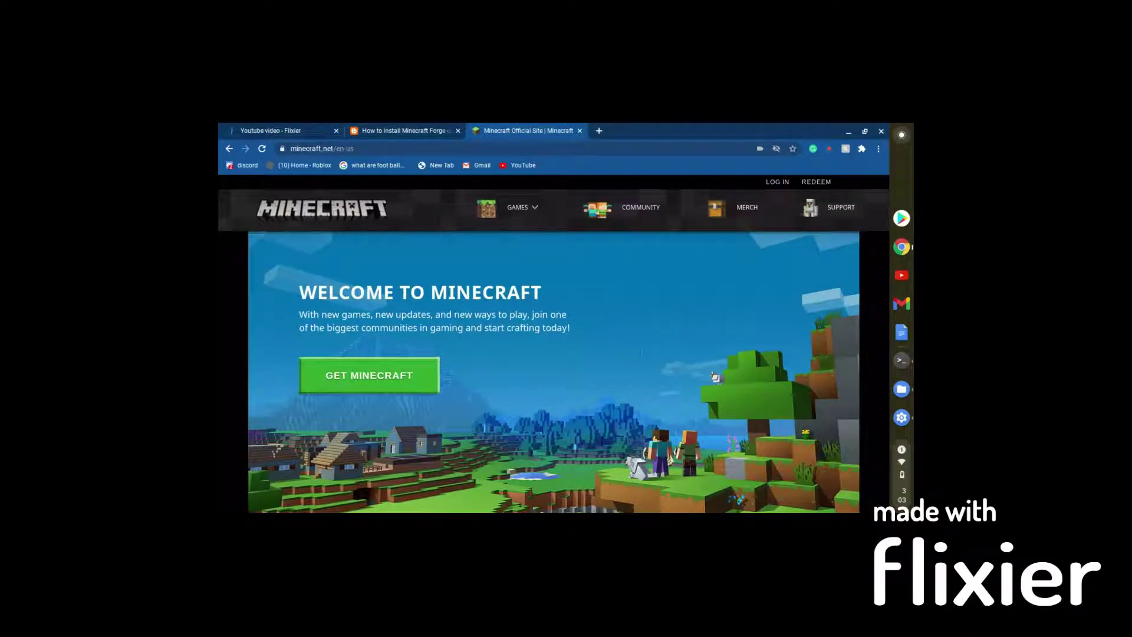
# Go from GET MINECRAFT to the Minecraft: Java Edition store page.
pyautogui.click(399, 370)
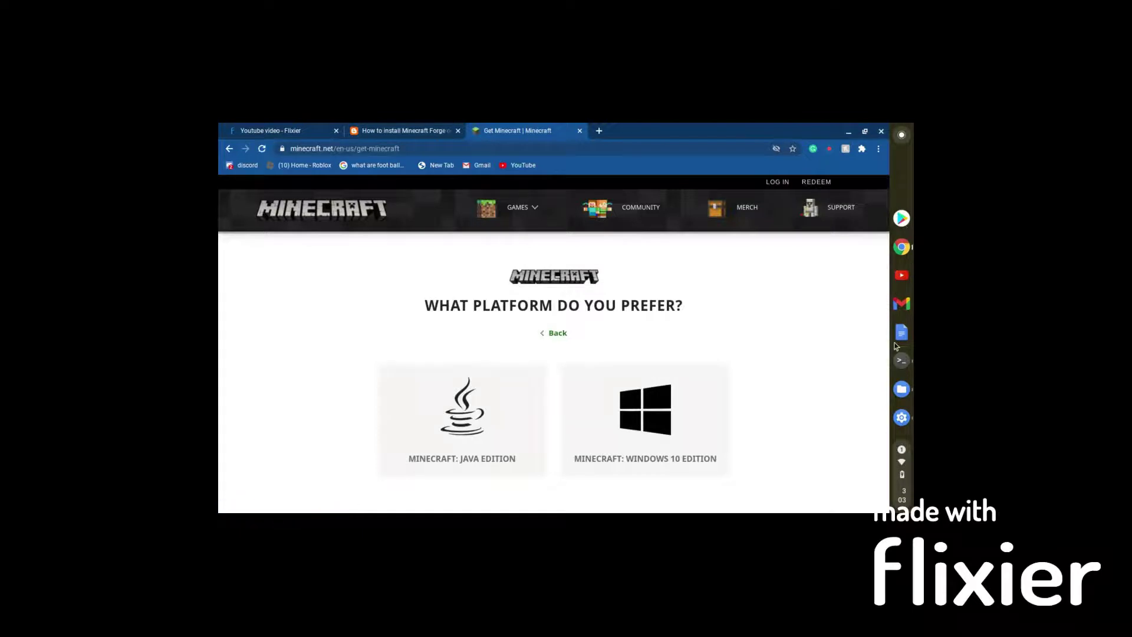
pyautogui.moveTo(644, 421)
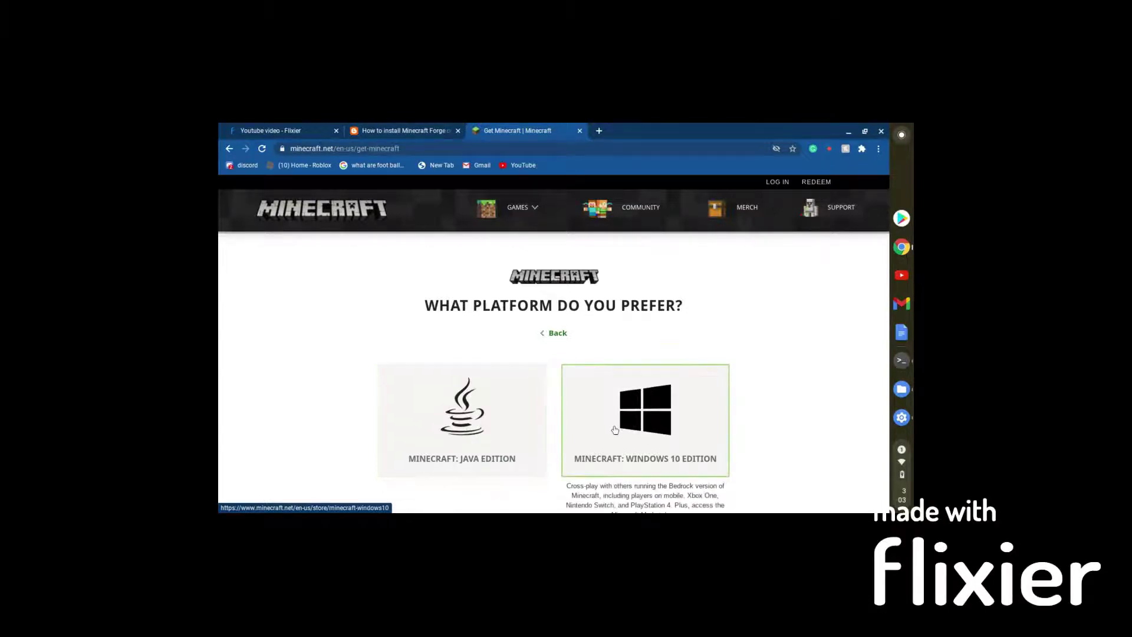
pyautogui.click(463, 438)
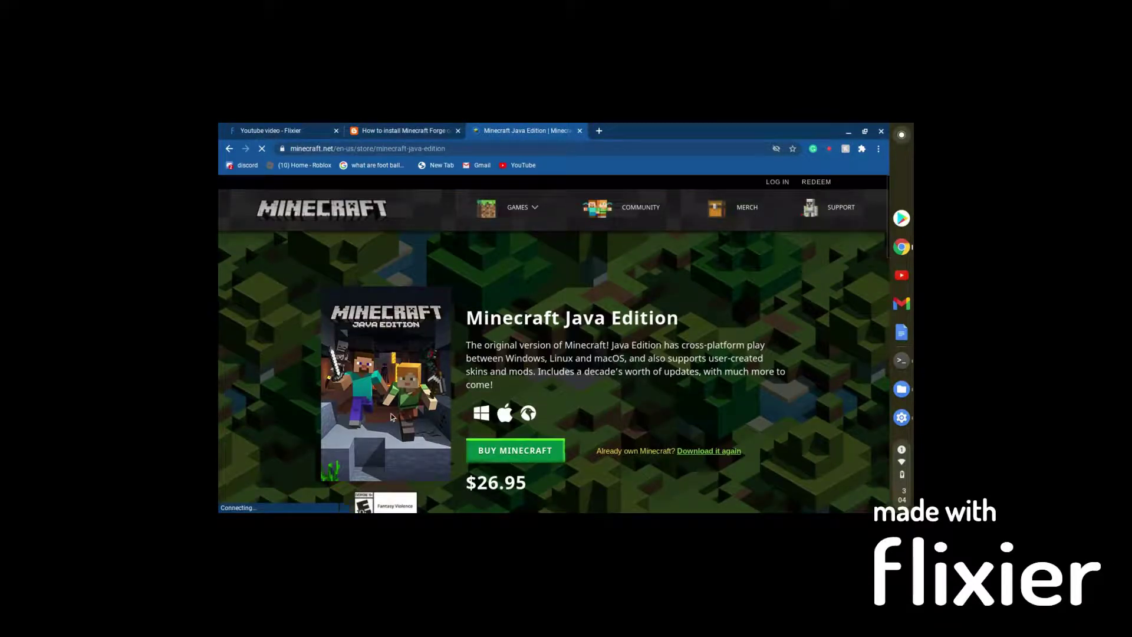
pyautogui.scroll(-2, 549, 398)
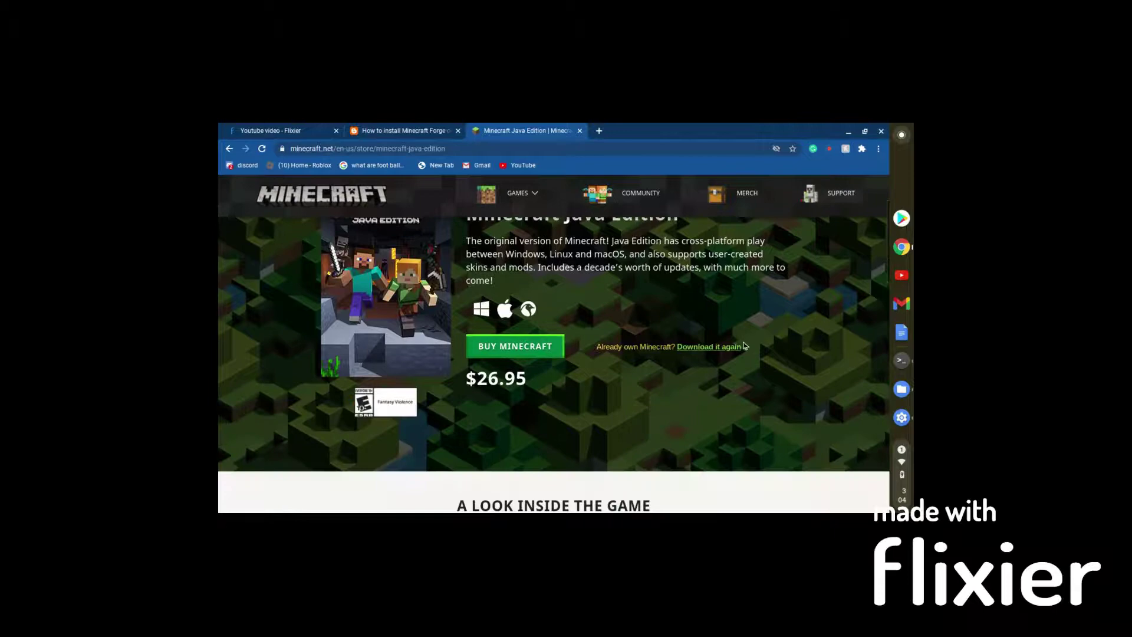
# Follow 'Download it again' to the page with Linux distribution downloads.
pyautogui.click(704, 347)
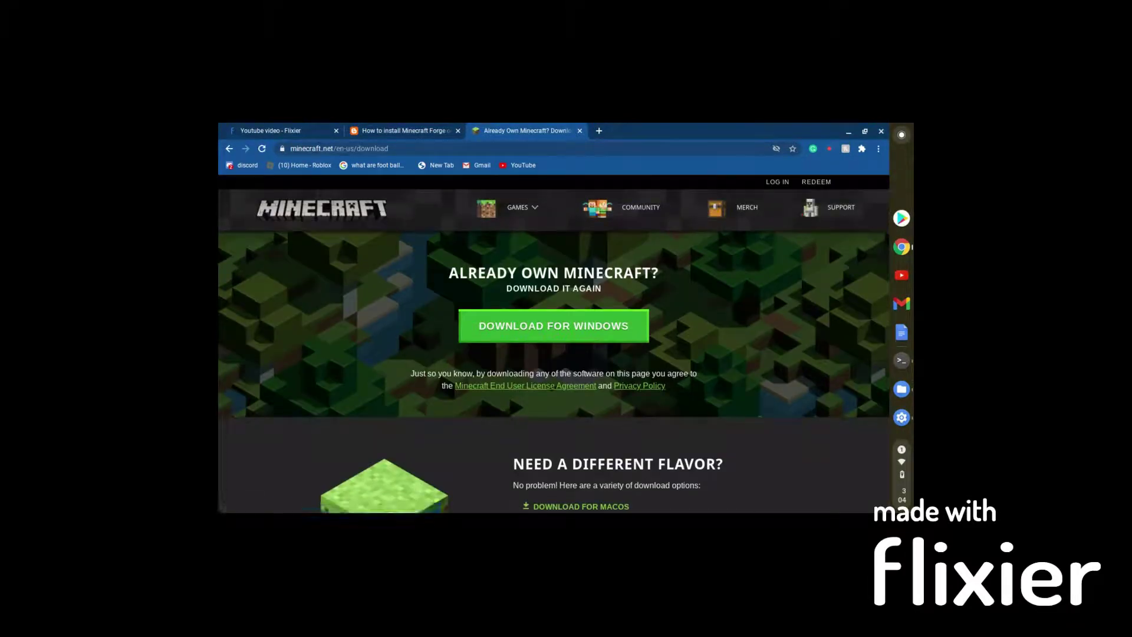
pyautogui.scroll(-5, 554, 354)
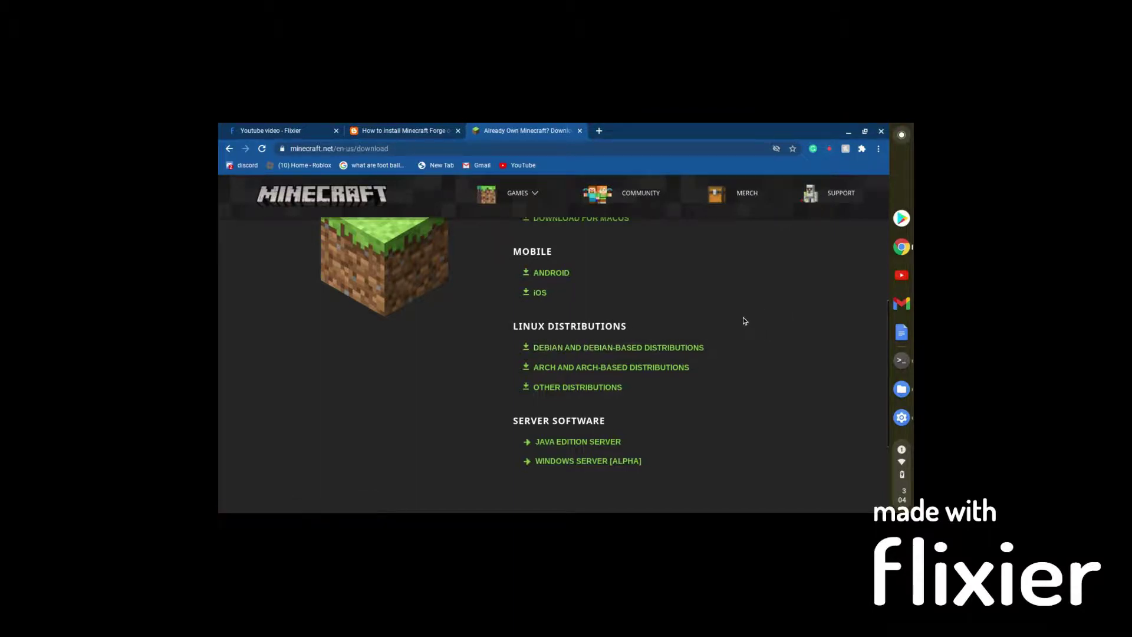
# Check Minecraft.deb's context menu in Downloads, then minimize Files.
pyautogui.click(902, 389)
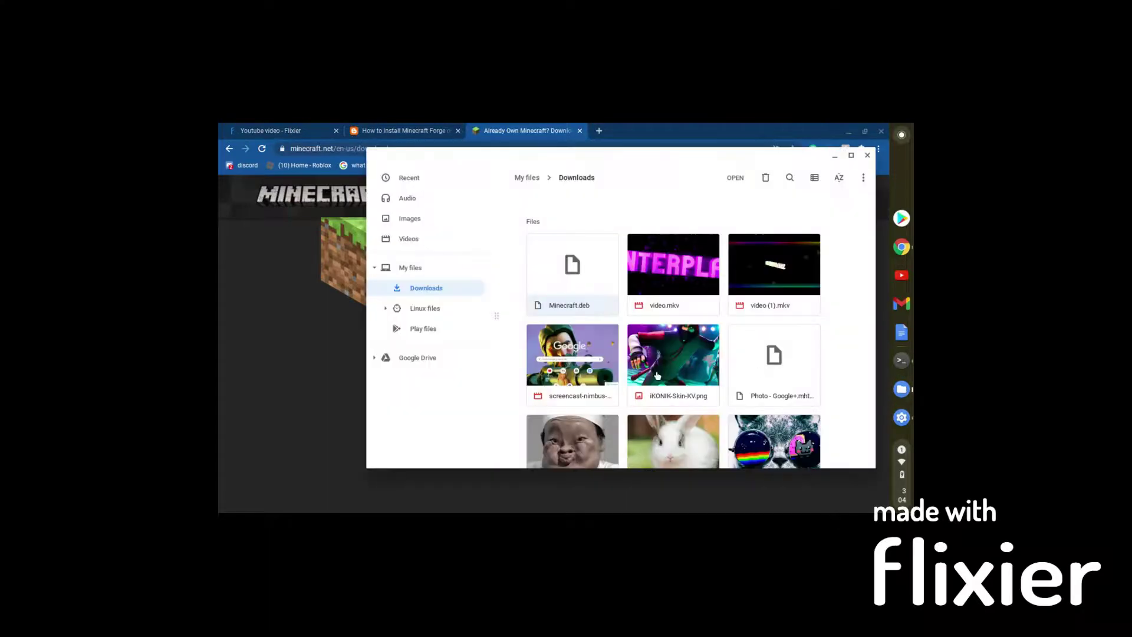
pyautogui.scroll(-3, 583, 437)
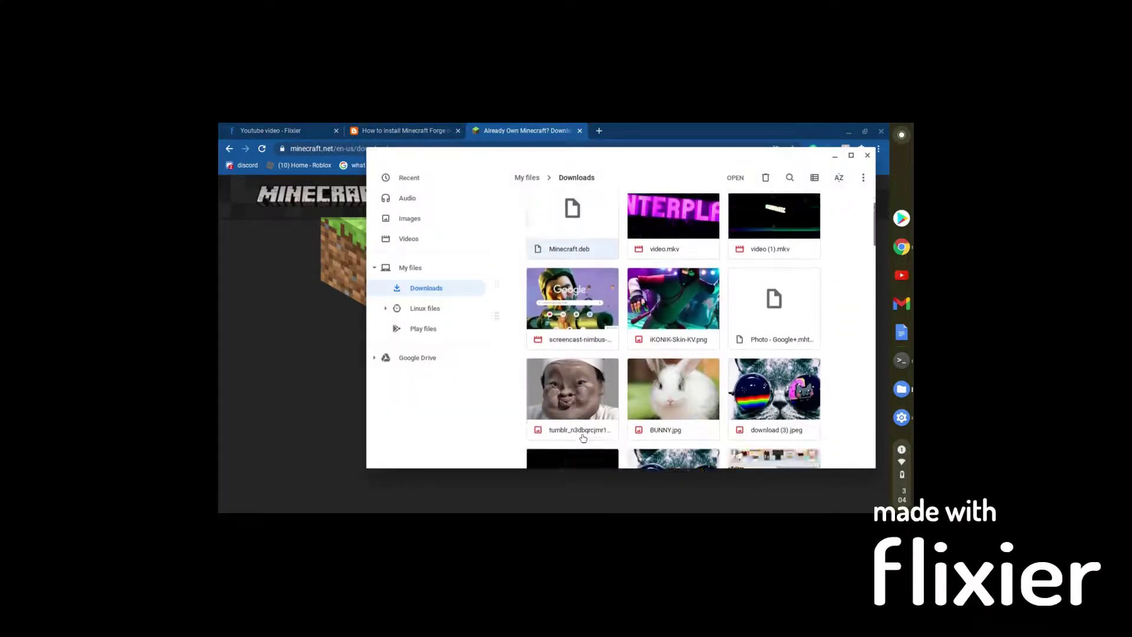
pyautogui.scroll(3, 584, 380)
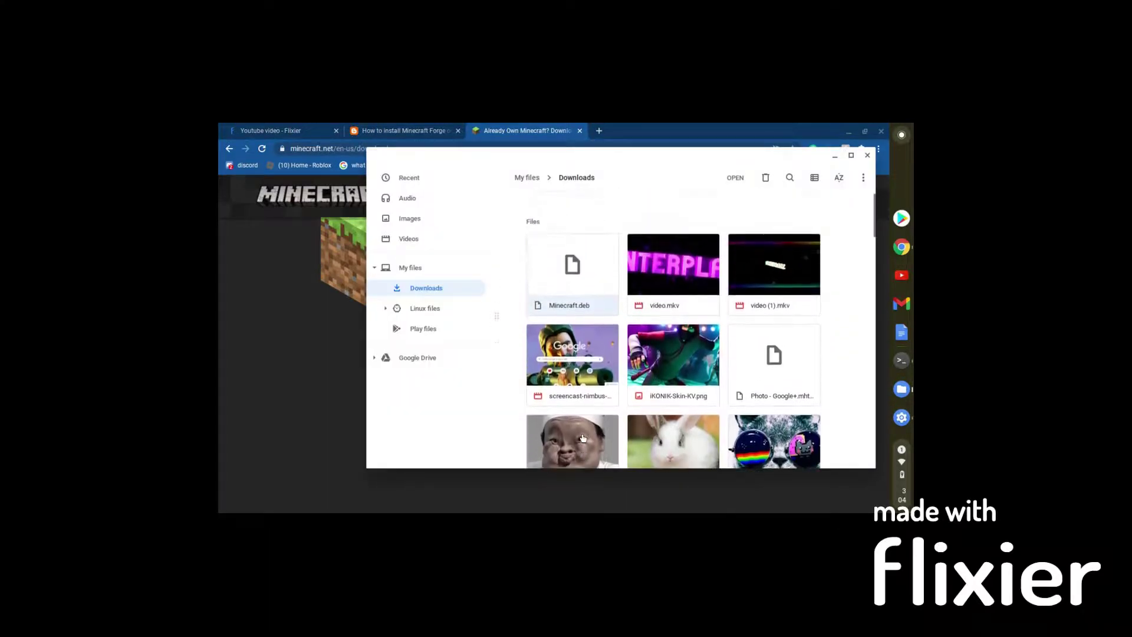
pyautogui.rightClick(577, 289)
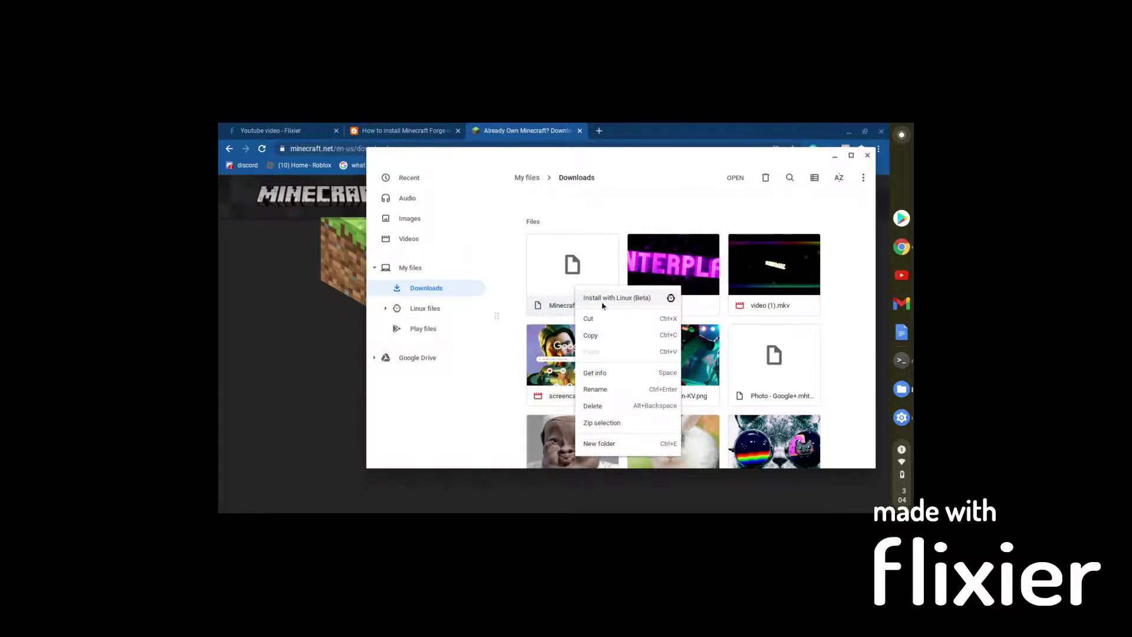
pyautogui.click(433, 387)
pyautogui.click(837, 156)
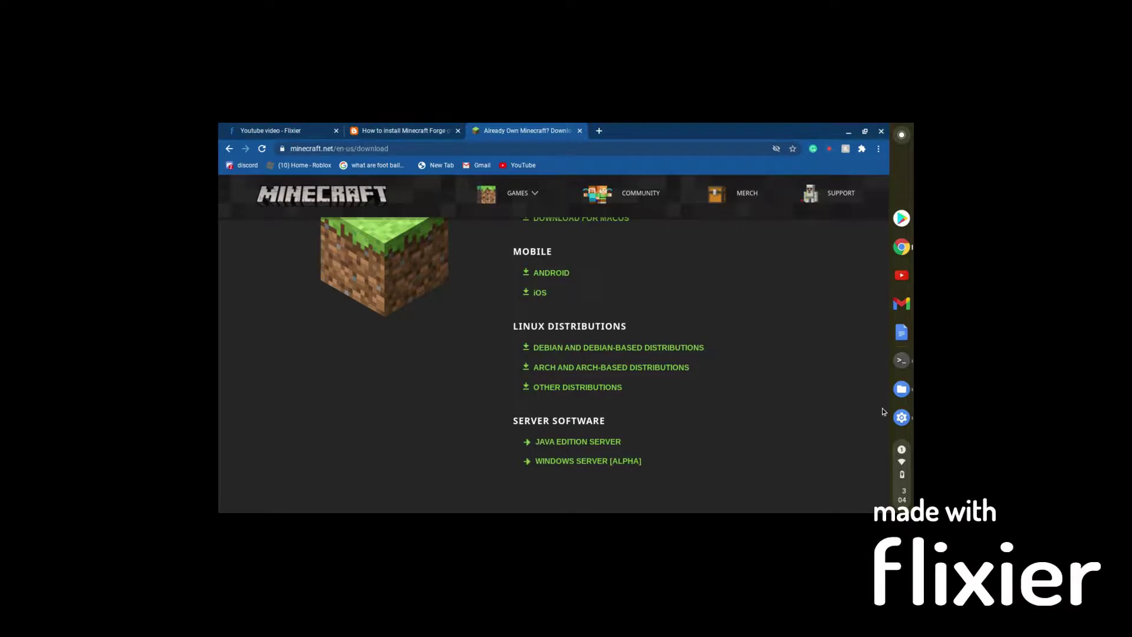
# Launch Minecraft Launcher from the Linux apps folder in the Launcher.
pyautogui.press('super')
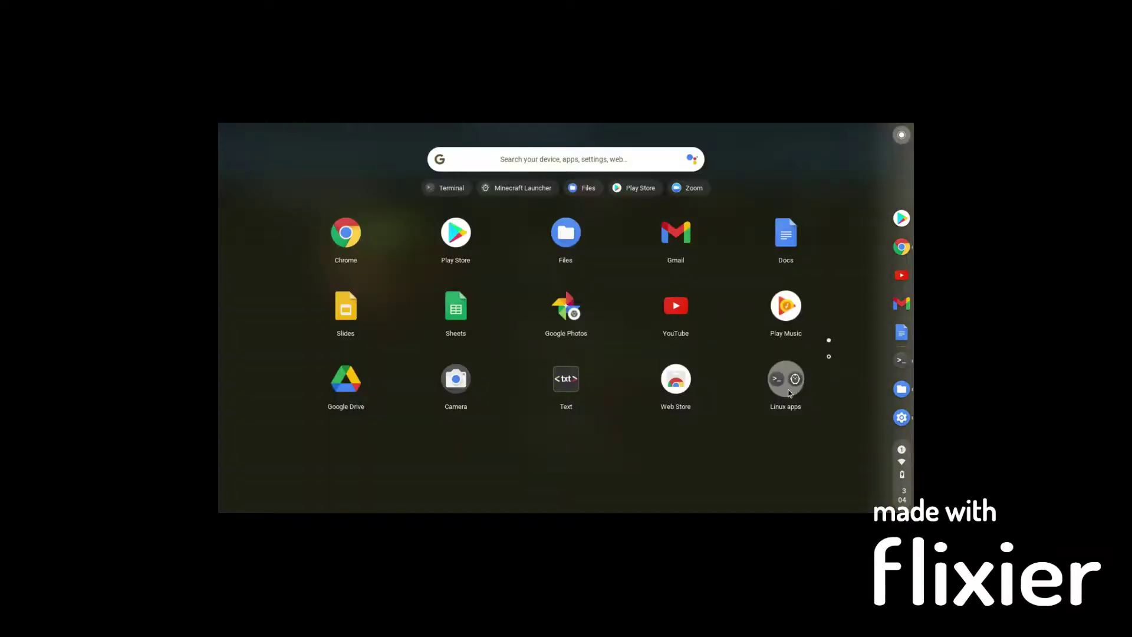
pyautogui.click(788, 392)
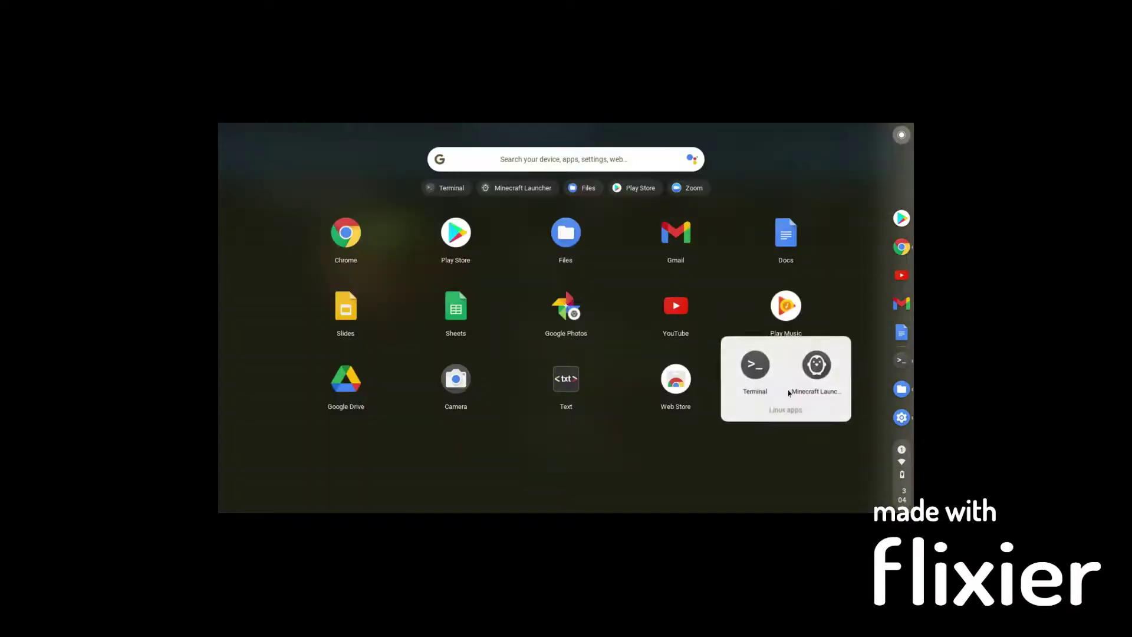
pyautogui.click(819, 369)
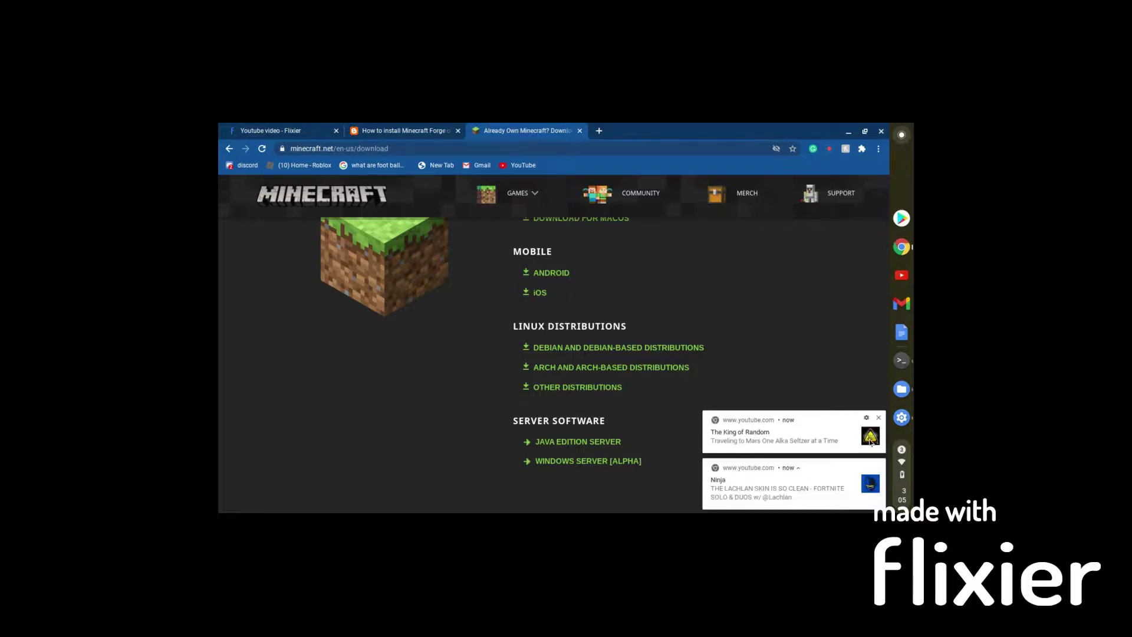
# Dismiss both YouTube notifications and relaunch Minecraft Launcher from suggested apps.
pyautogui.click(879, 467)
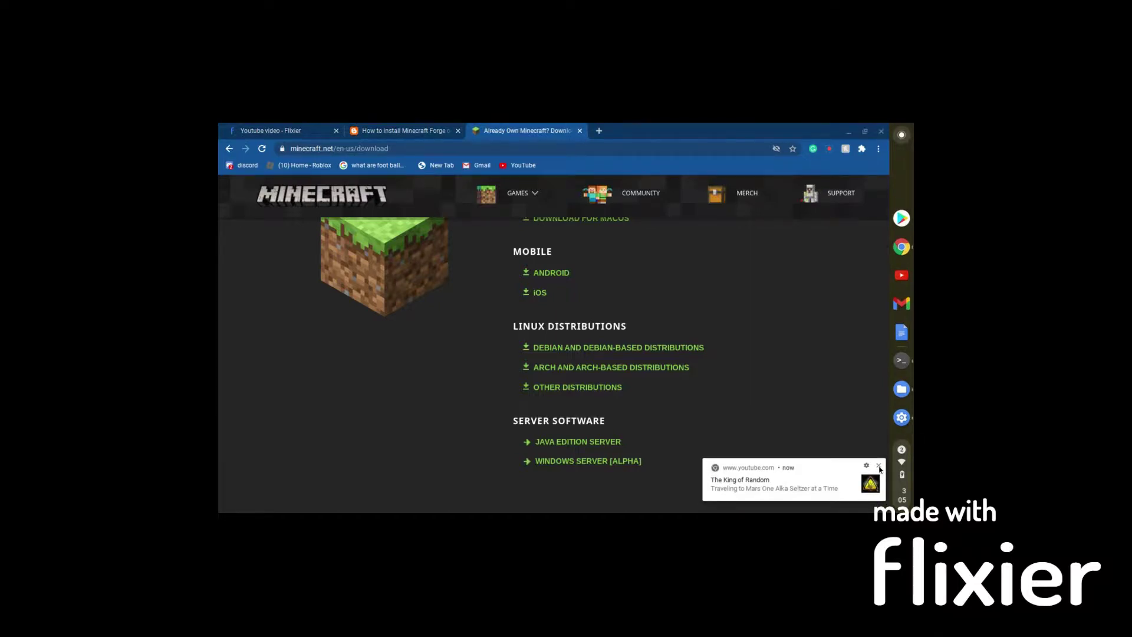
pyautogui.click(880, 467)
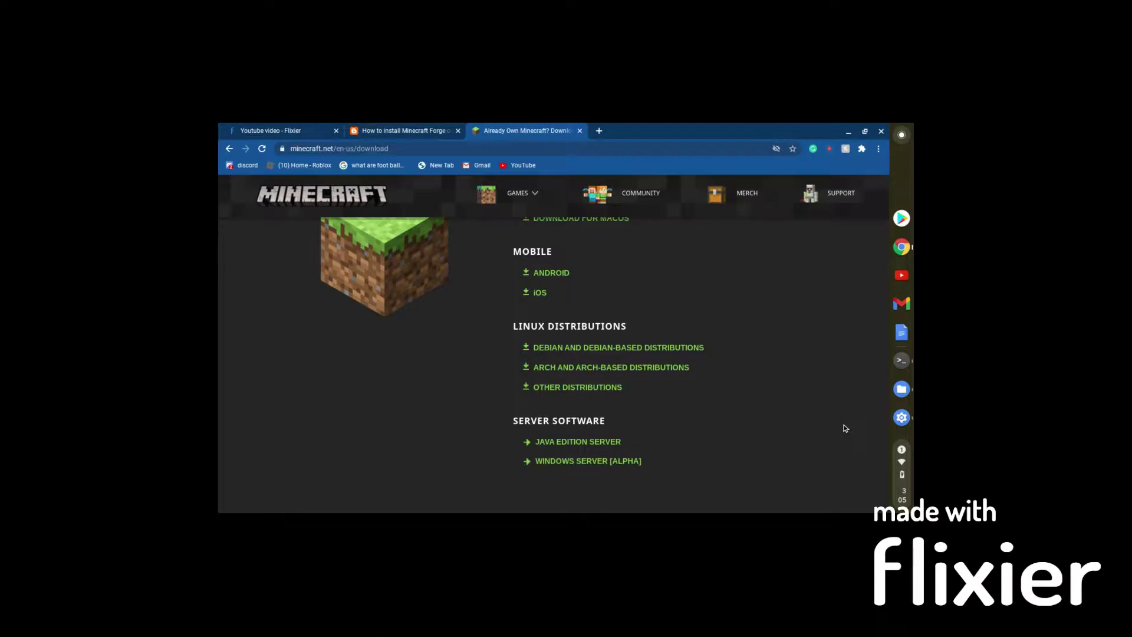
pyautogui.press('super')
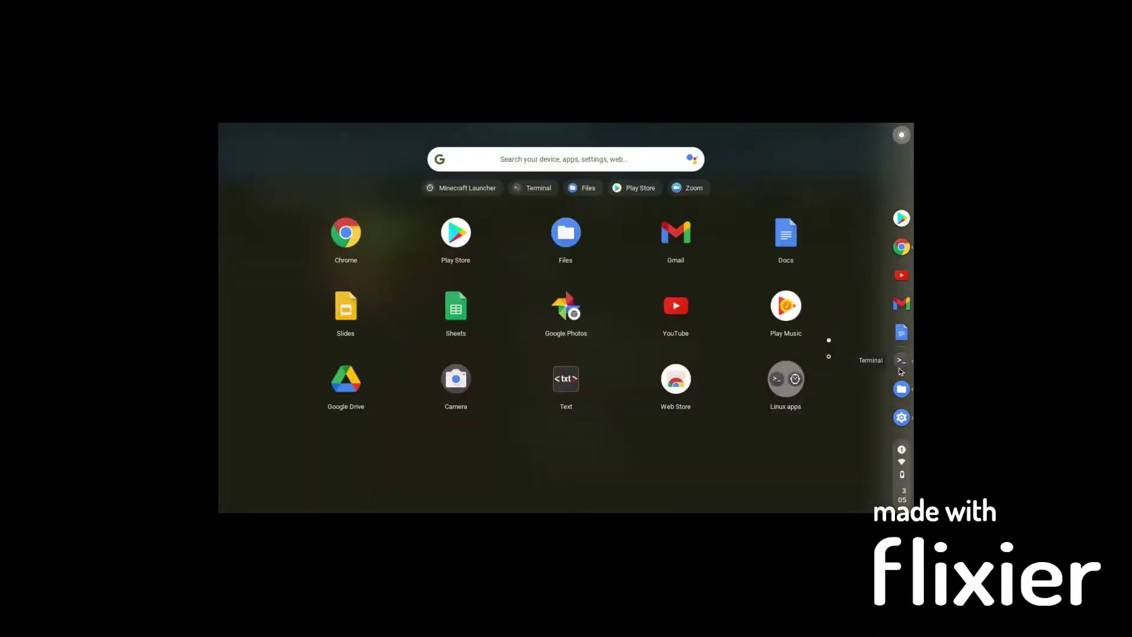
pyautogui.click(472, 188)
pyautogui.moveTo(512, 192)
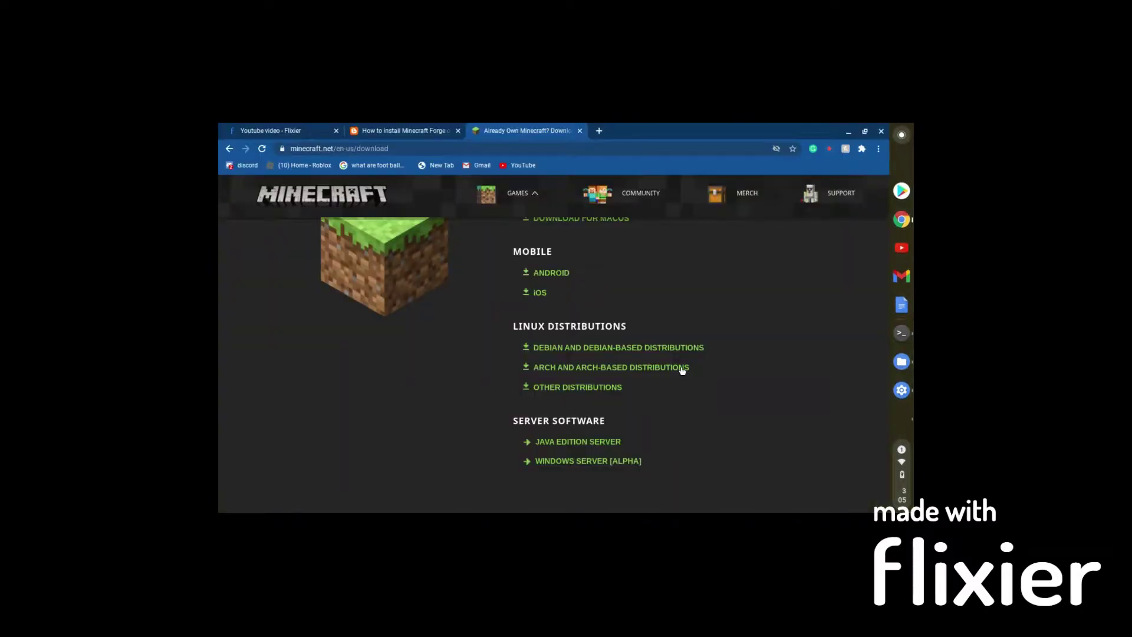
# Close the Minecraft.net Games dropdown while Minecraft Launcher opens signed in.
pyautogui.click(723, 393)
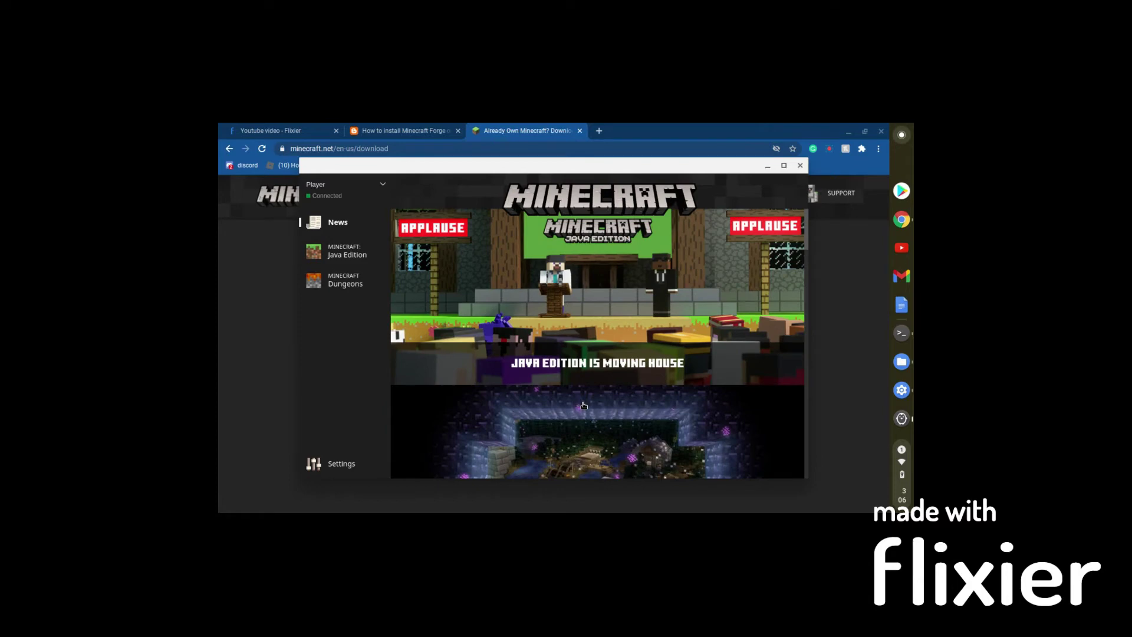
pyautogui.scroll(-2, 583, 406)
pyautogui.scroll(-2, 583, 406)
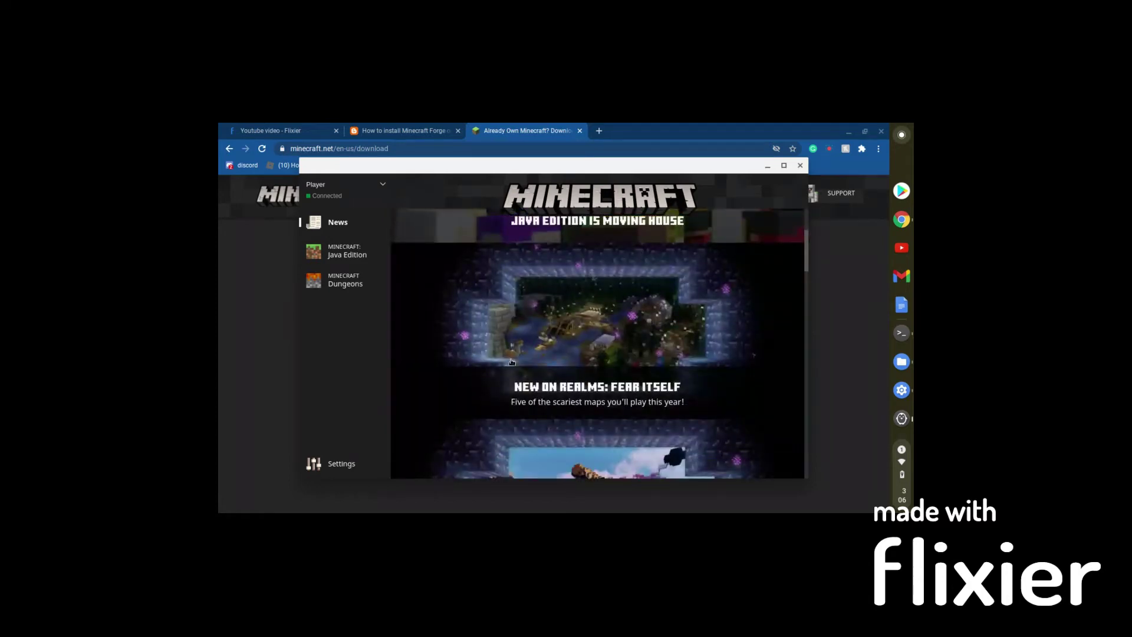